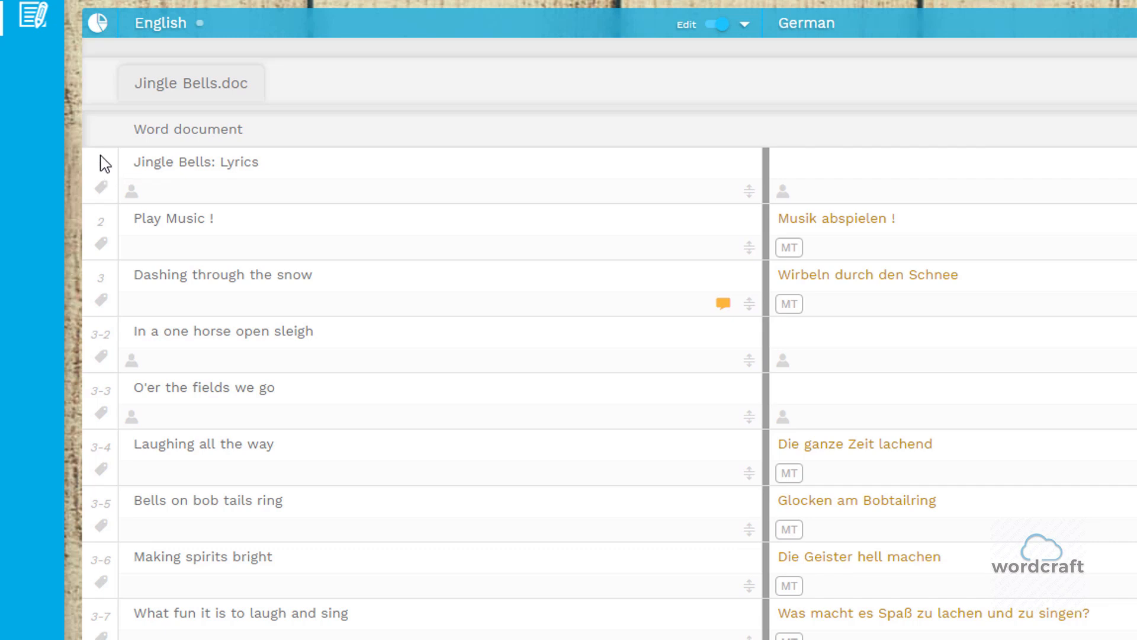
- Add a Status label to segment 1, "Jingle Bells: Lyrics"
left_click(100, 188)
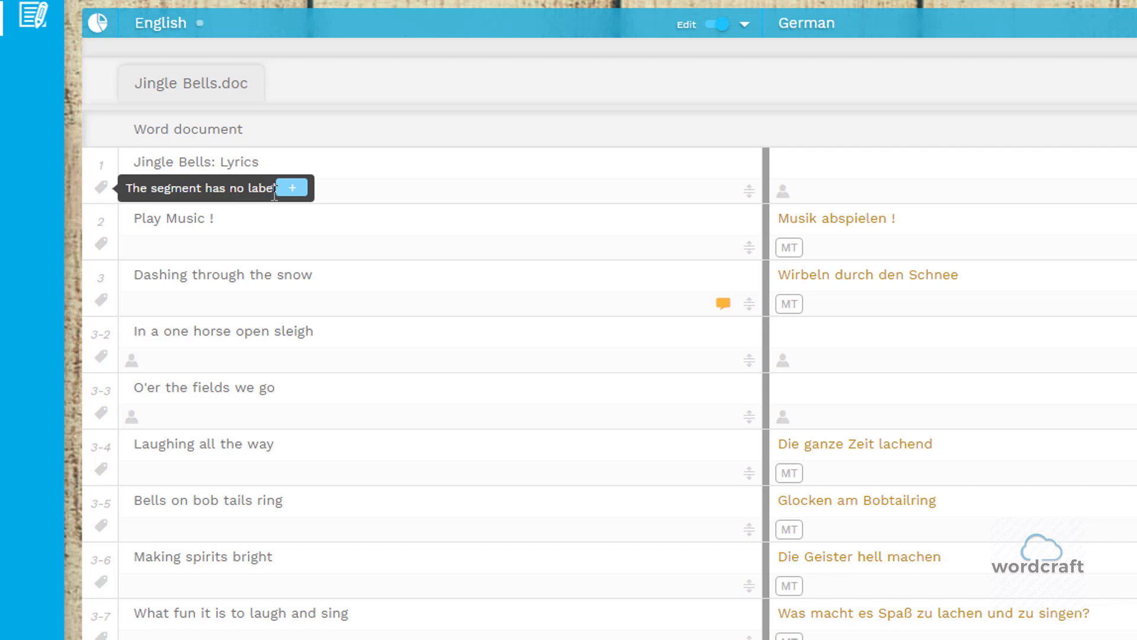
left_click(293, 188)
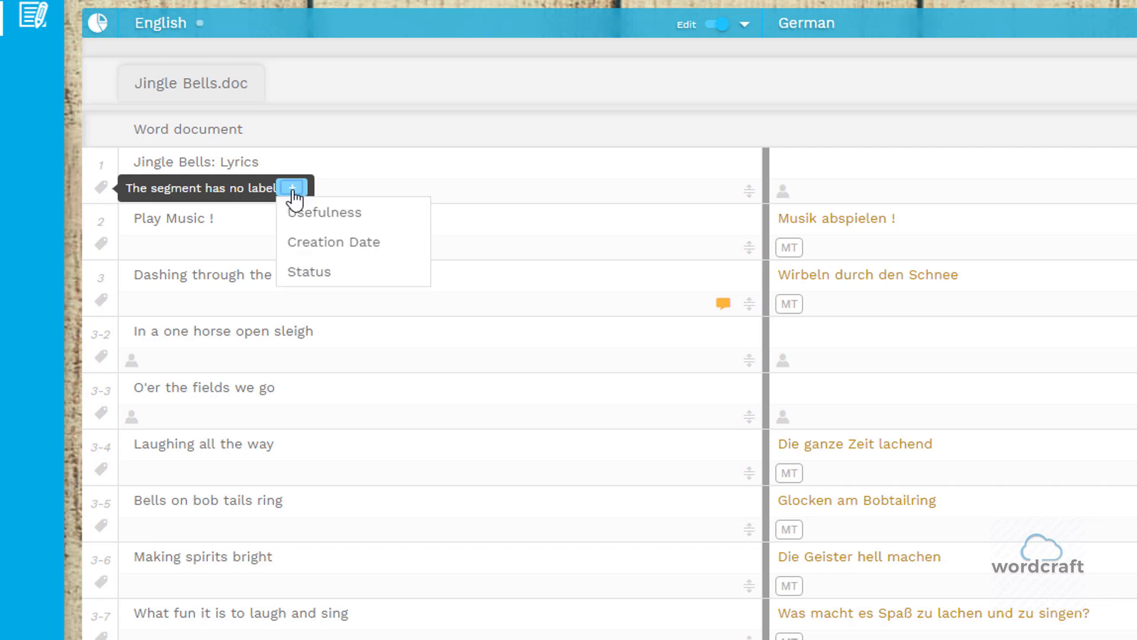
left_click(293, 191)
left_click(296, 189)
left_click(303, 273)
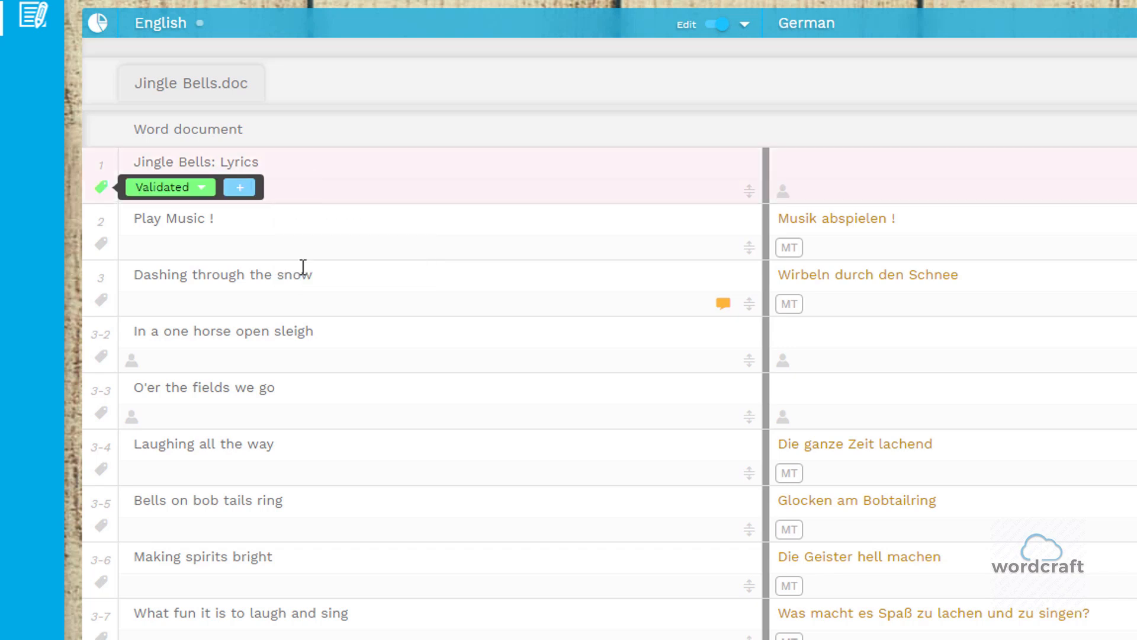
- Change the status label of segment 1 to Review Required, then remove the label from the segment
left_click(200, 189)
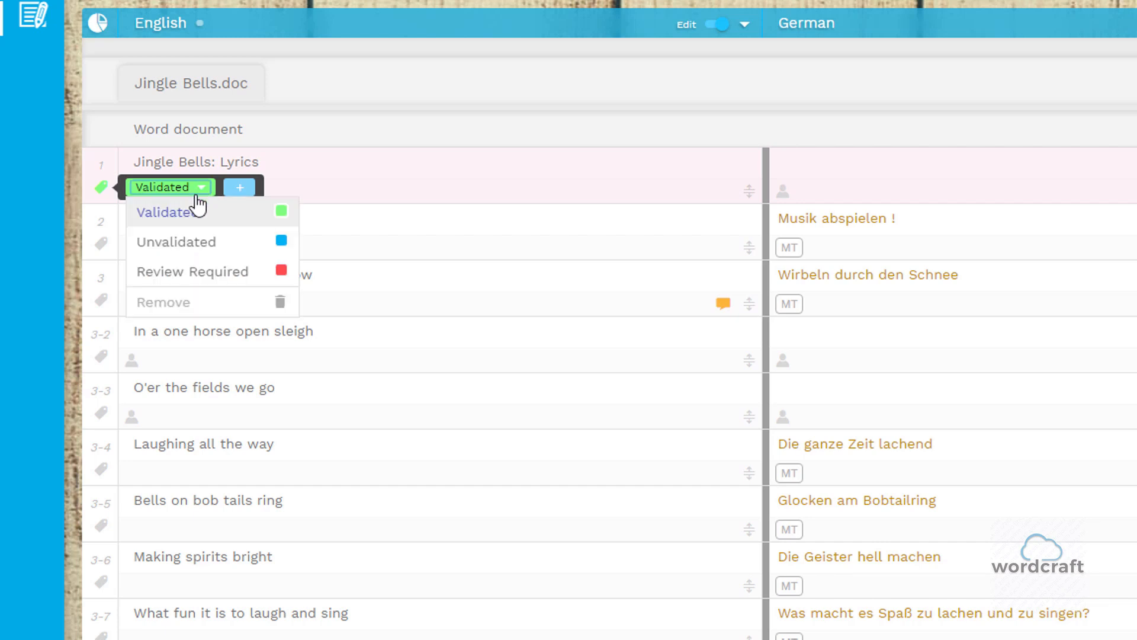
left_click(194, 276)
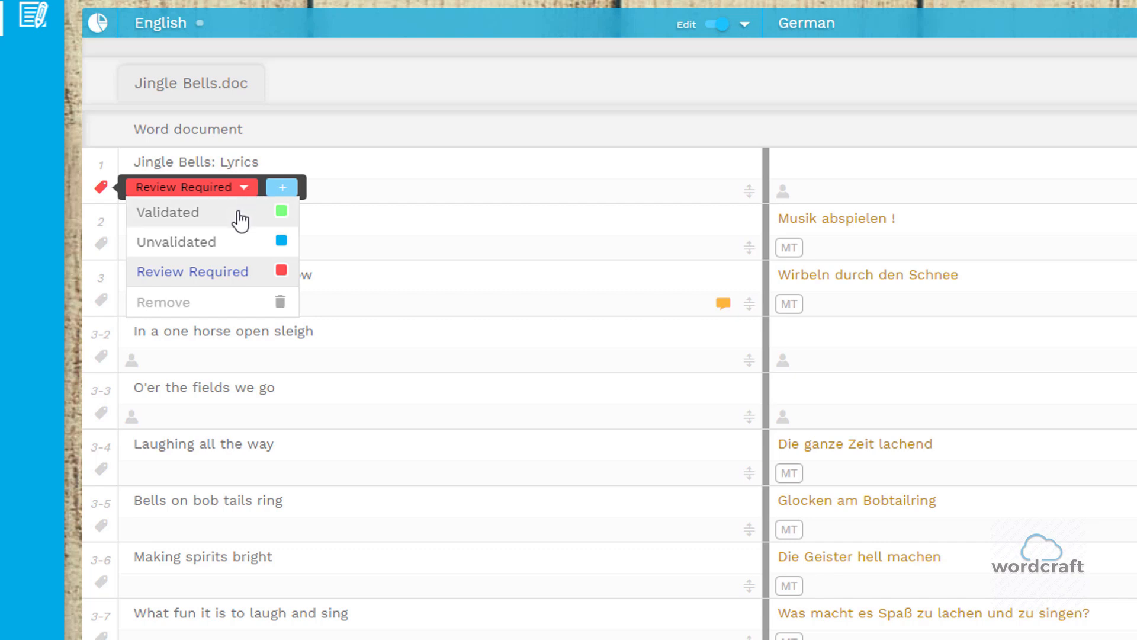
left_click(187, 309)
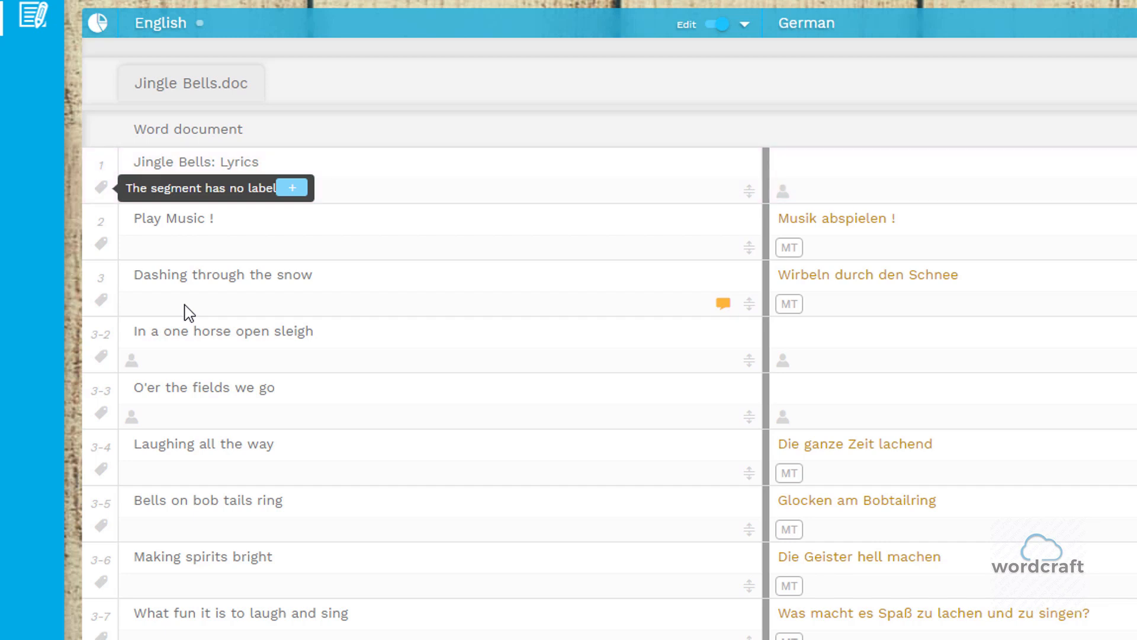
- Try editing the English source of segment 1 by adding "Add text" after "Lyrics", and delete the addition again
left_click(279, 161)
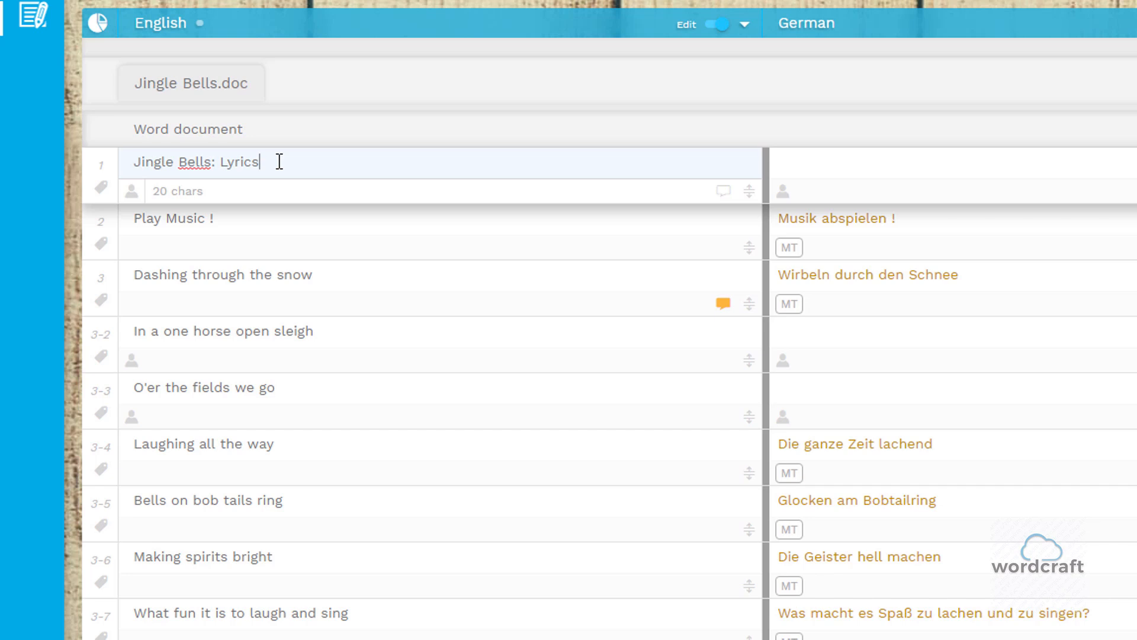
type("Add text")
key("BackSpace")
key("BackSpace")
key("BackSpace")
key("BackSpace")
key("BackSpace")
key("BackSpace")
key("BackSpace")
key("BackSpace")
key("BackSpace")
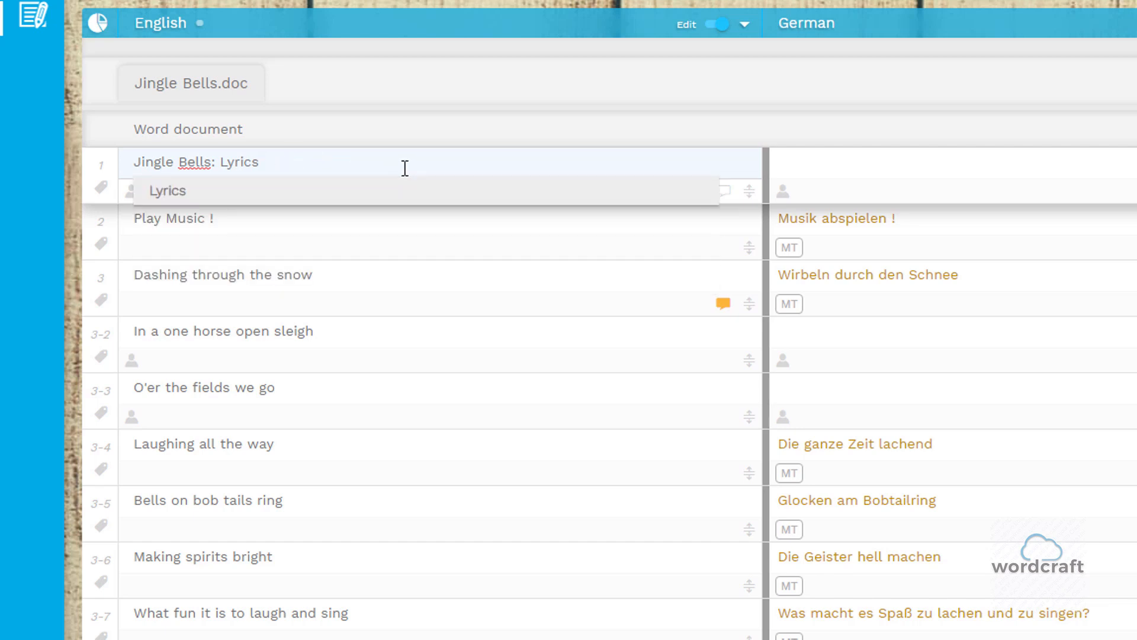
left_click(396, 163)
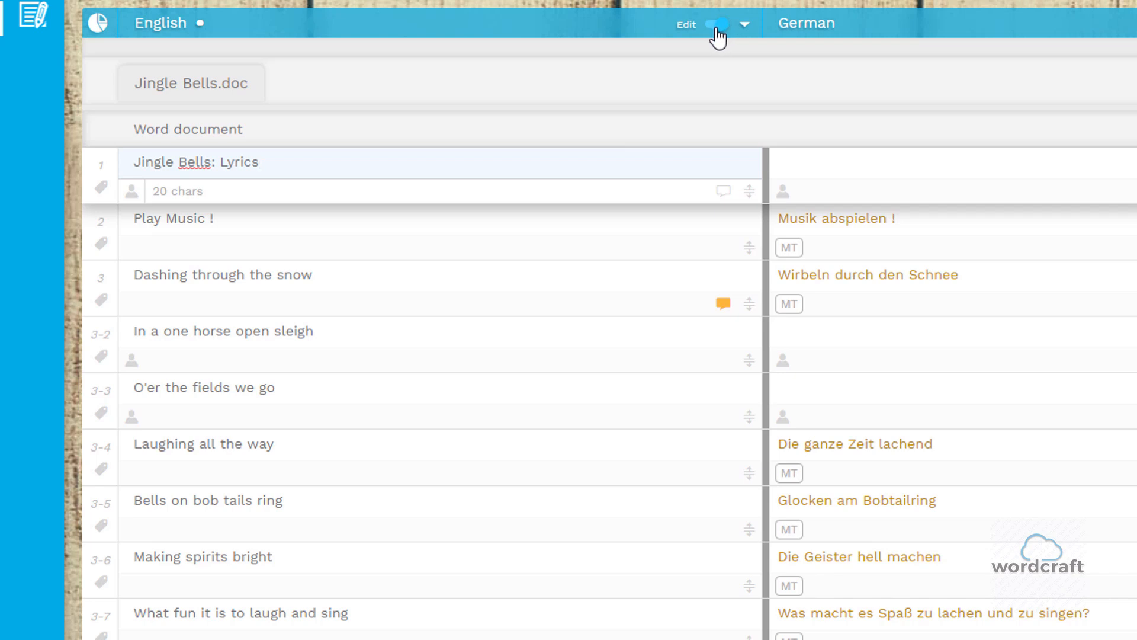
- Turn off editing for the English source column and try selecting the source text of segment 1
left_click(716, 28)
left_click_drag(294, 163, 236, 160)
left_click(288, 159)
triple_click(243, 160)
left_click_drag(132, 161, 269, 163)
left_click(142, 163)
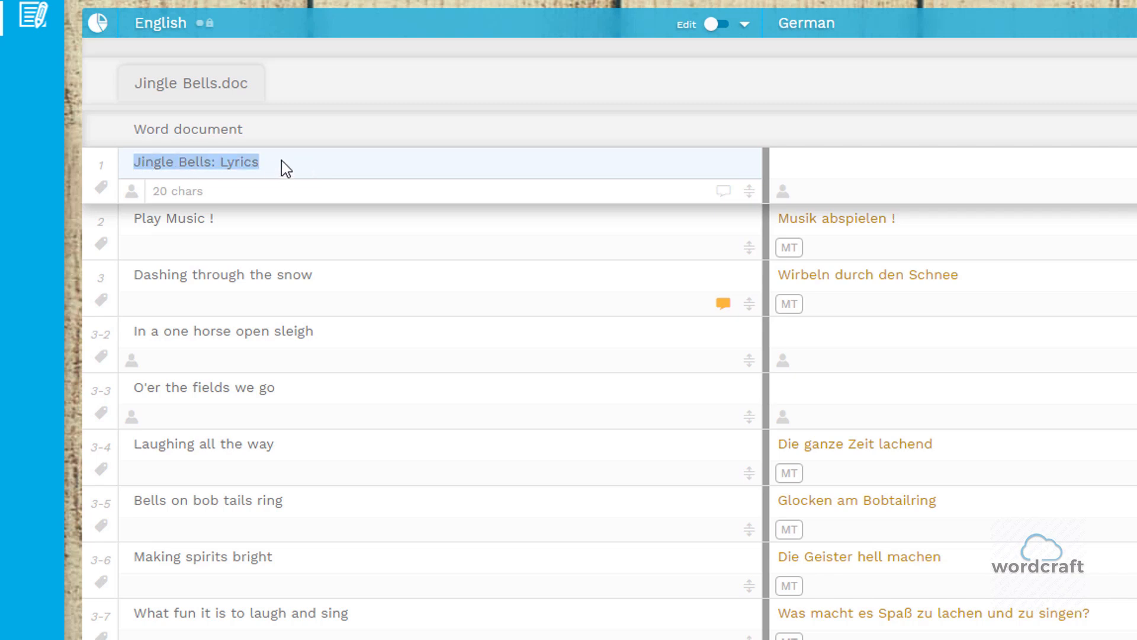
left_click(281, 161)
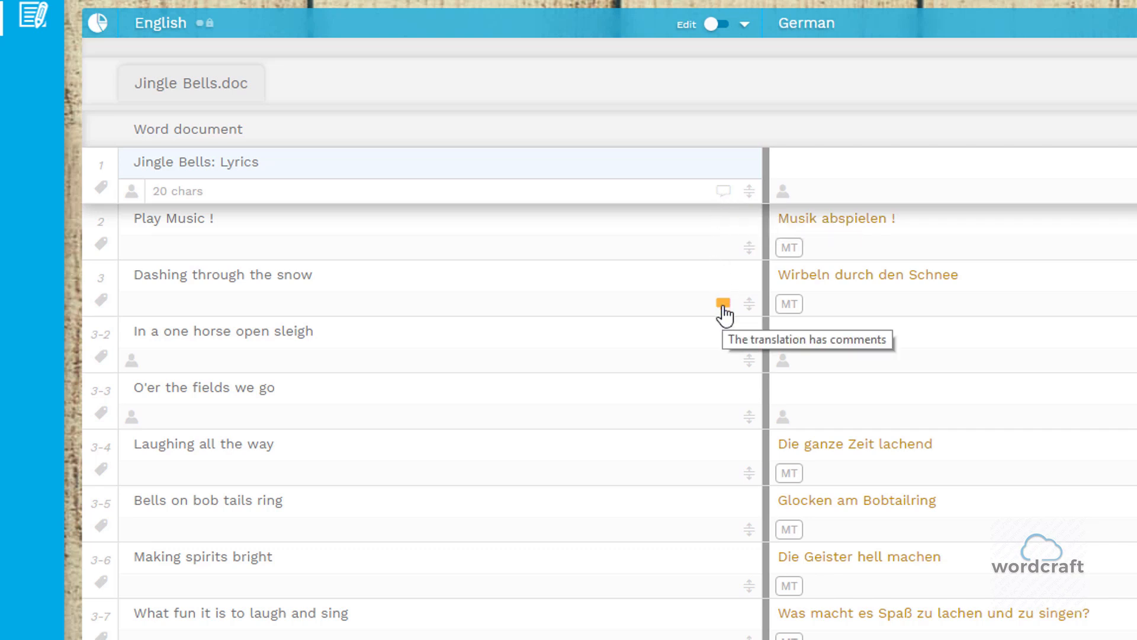
- Examine the comment attached to segment 3, "Dashing through the snow", in the timeline
left_click(722, 275)
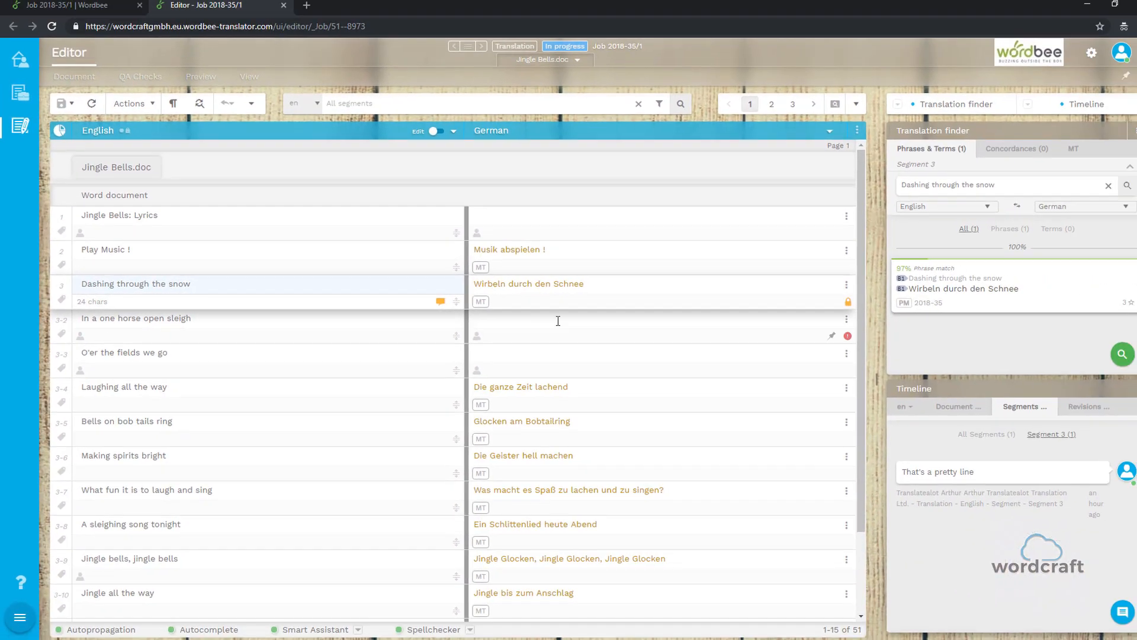
mouse_move(931, 468)
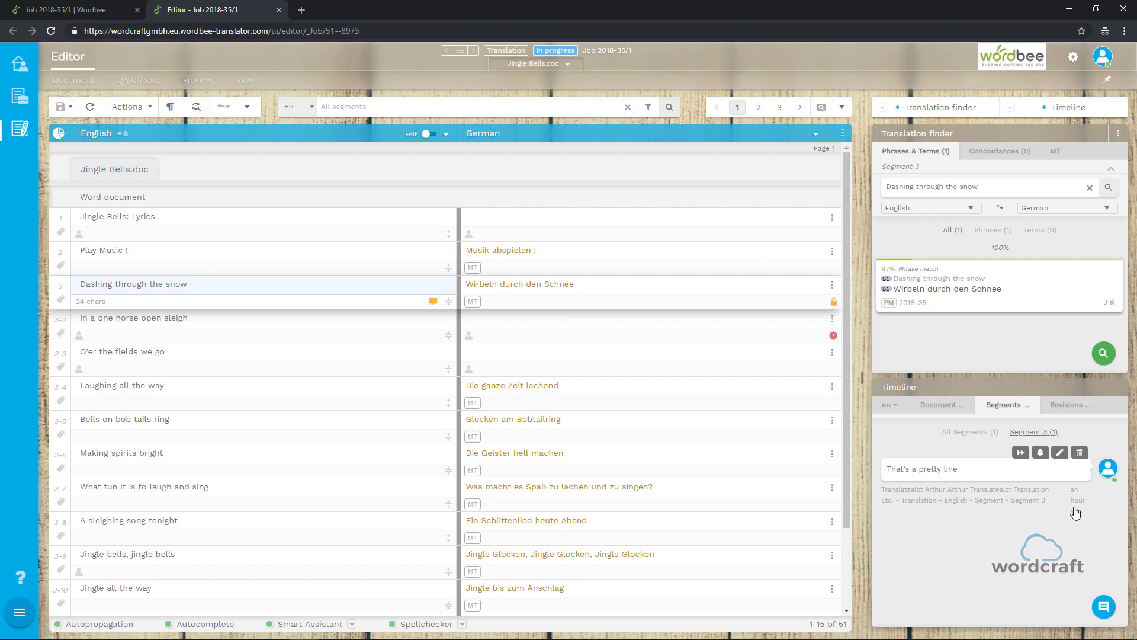
mouse_move(1079, 519)
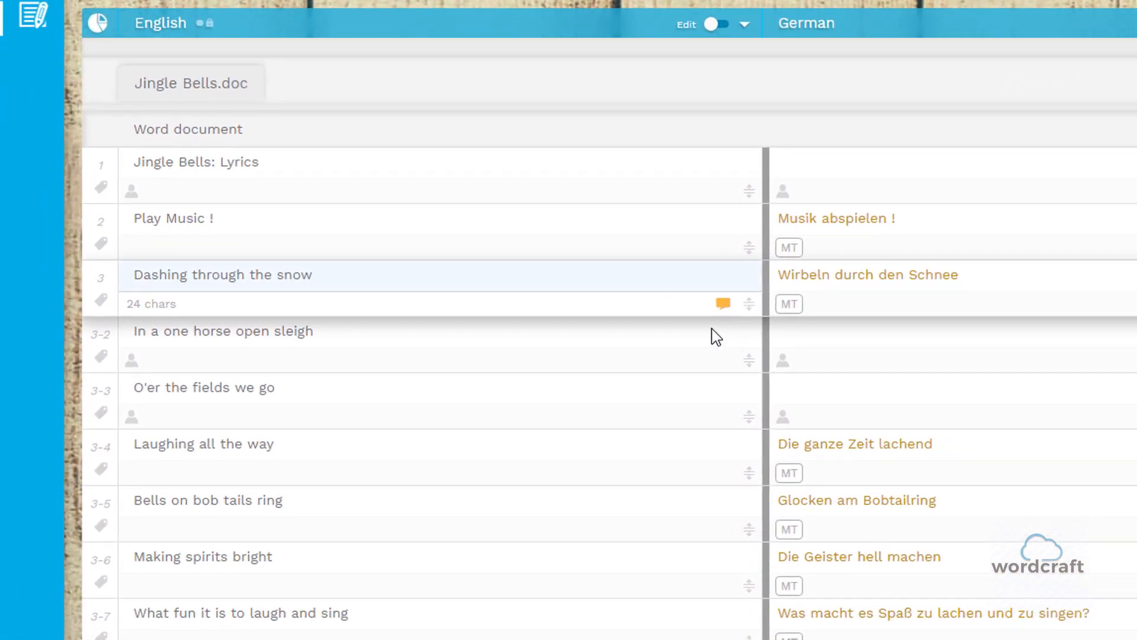
- Join segment 3-2, "In a one horse open sleigh", with the next segment
left_click(712, 331)
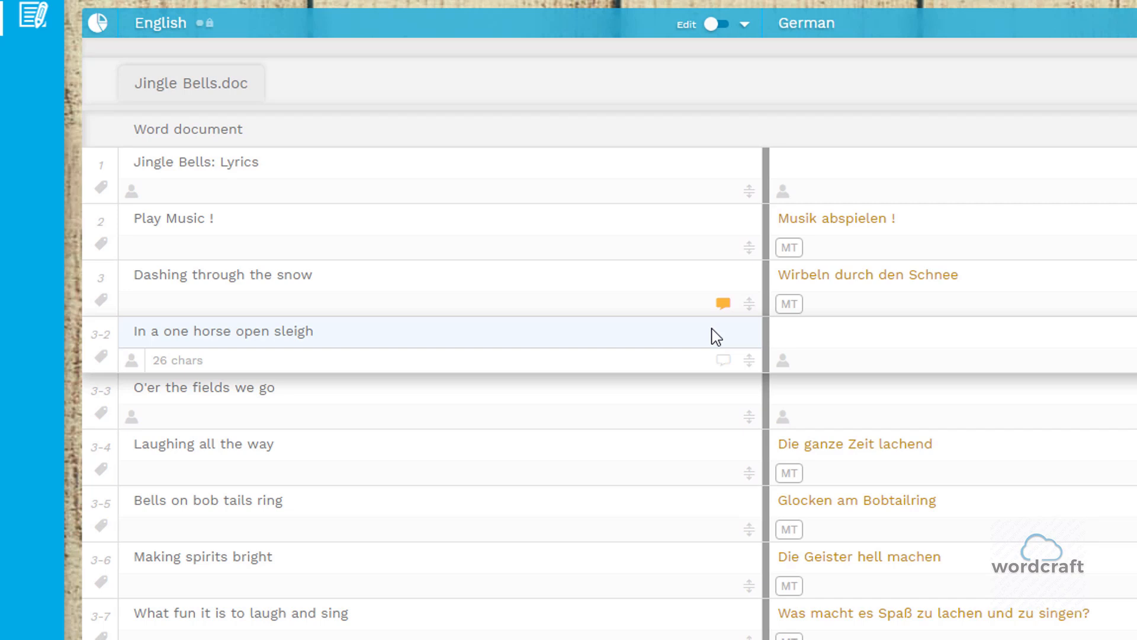
left_click(750, 362)
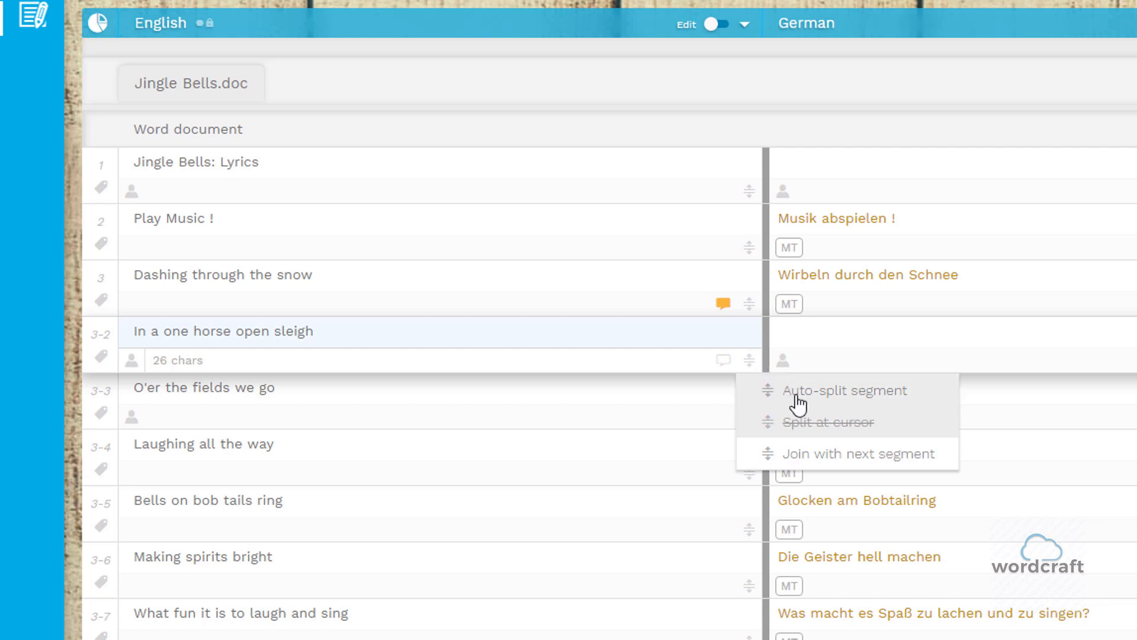
left_click(813, 455)
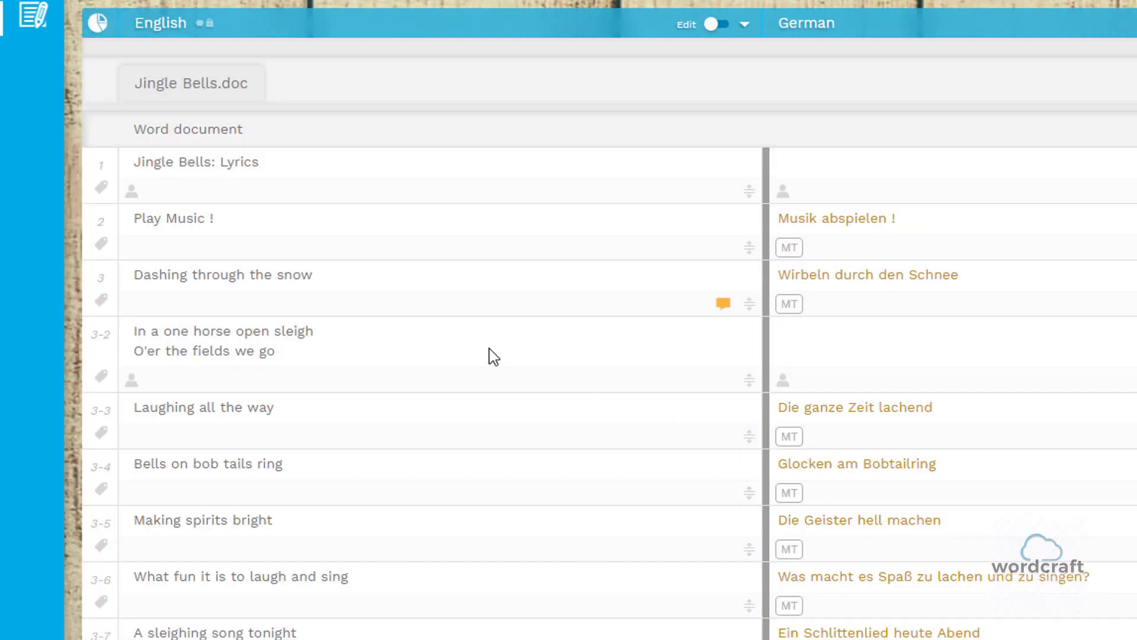
- Split the joined segment 3-2 at the cursor after "sleigh" and check the modification indicator under its source text
left_click(392, 353)
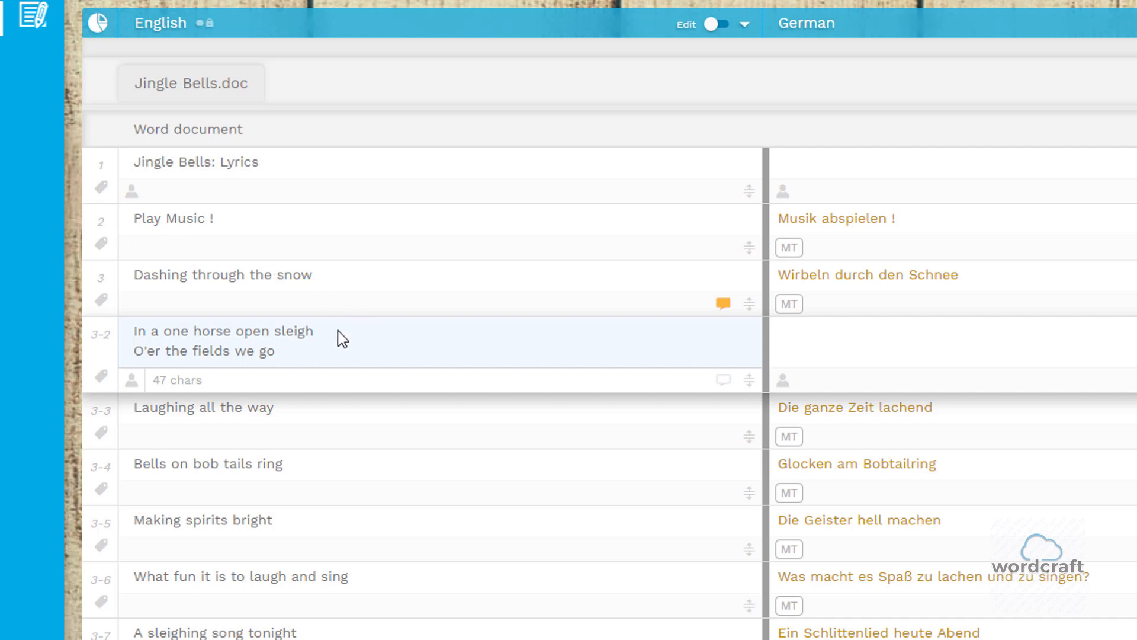
left_click(752, 384)
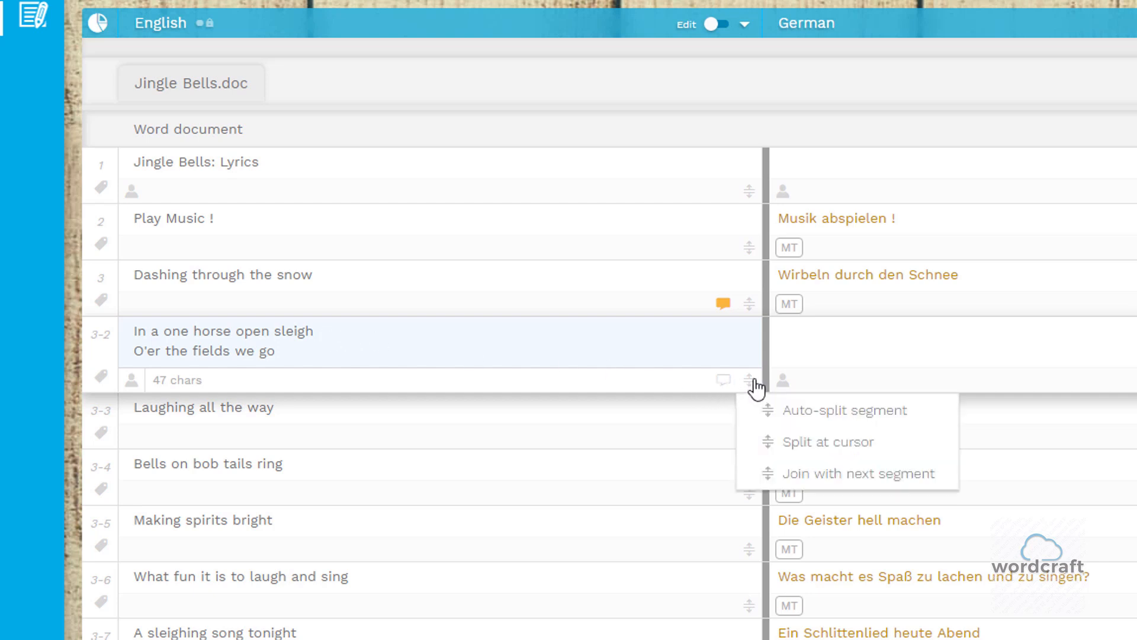
left_click(816, 450)
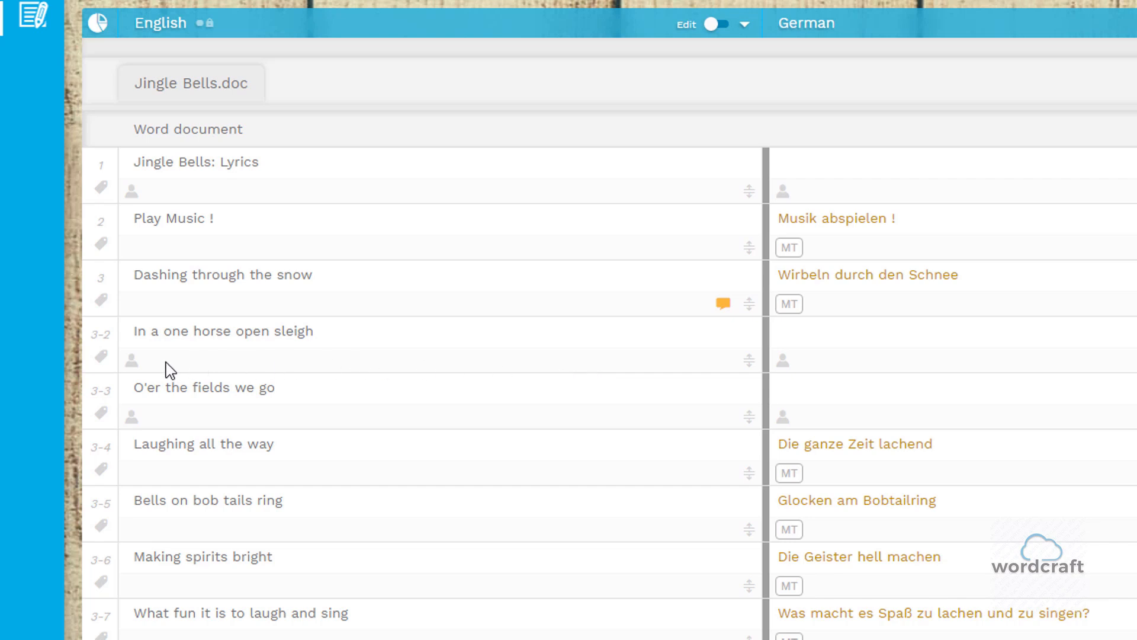
mouse_move(137, 372)
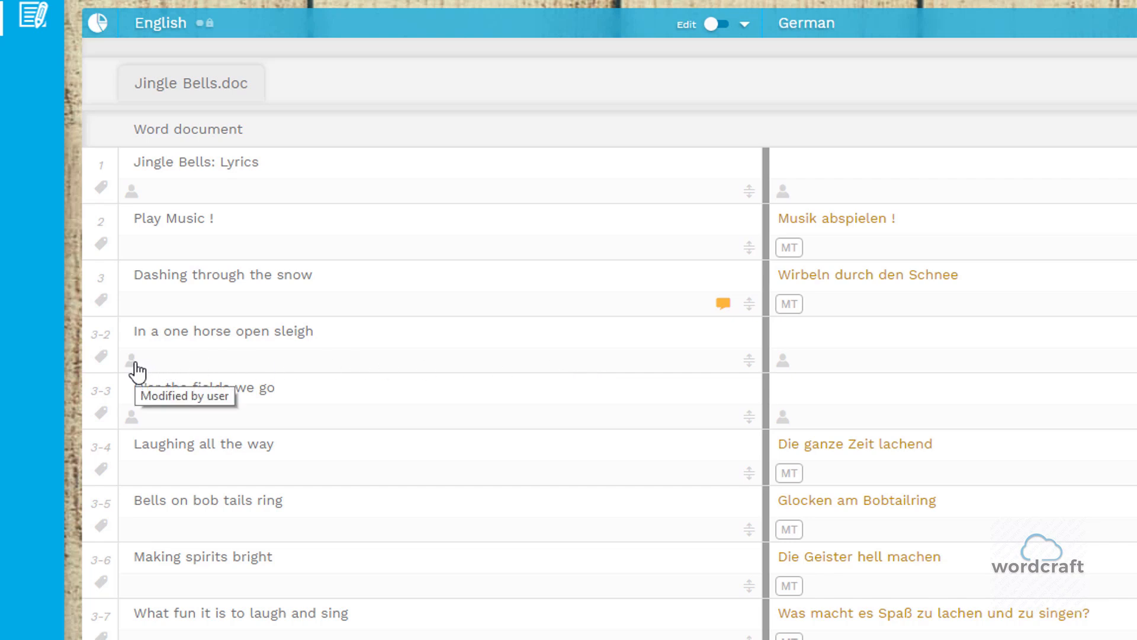